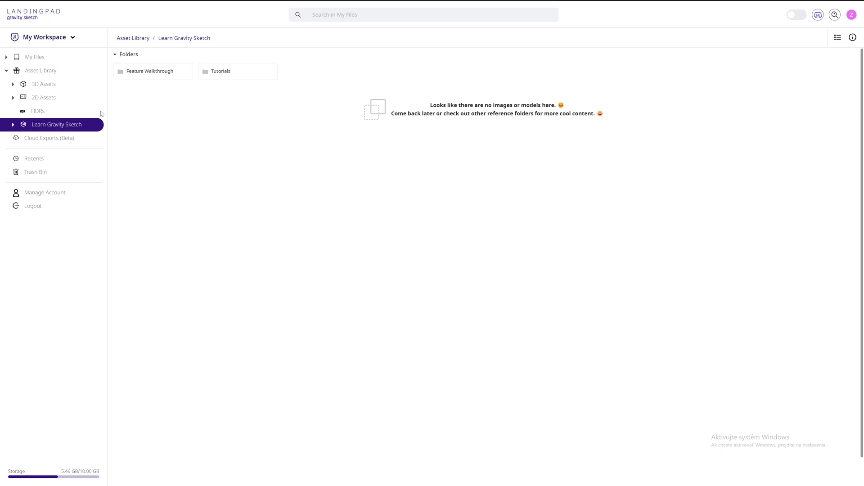
# Browse to 3D Assets › Community Creations to list the shared GRS models, including Truck_by_Hunter
pyautogui.click(49, 90)
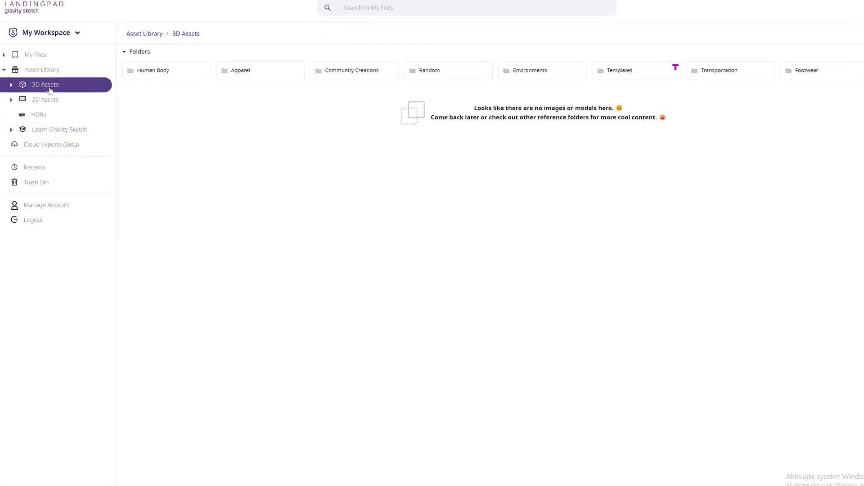
pyautogui.click(374, 73)
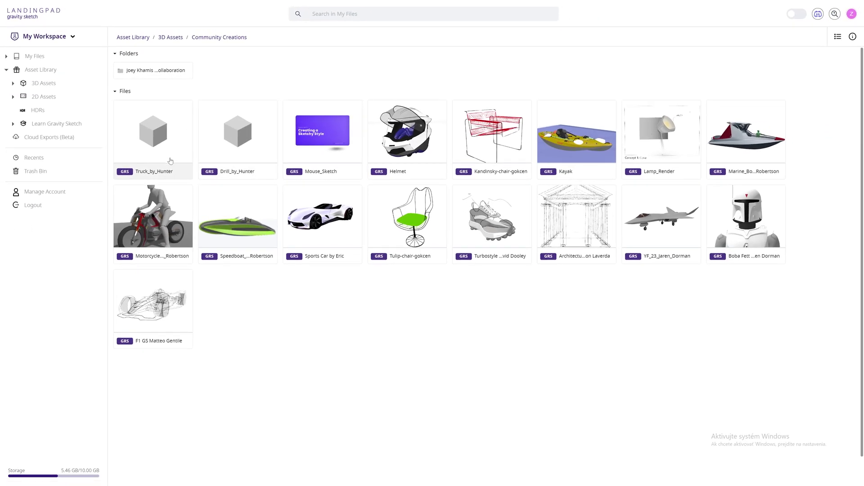
# Open Truck_by_Hunter in the 3D viewer
pyautogui.click(168, 154)
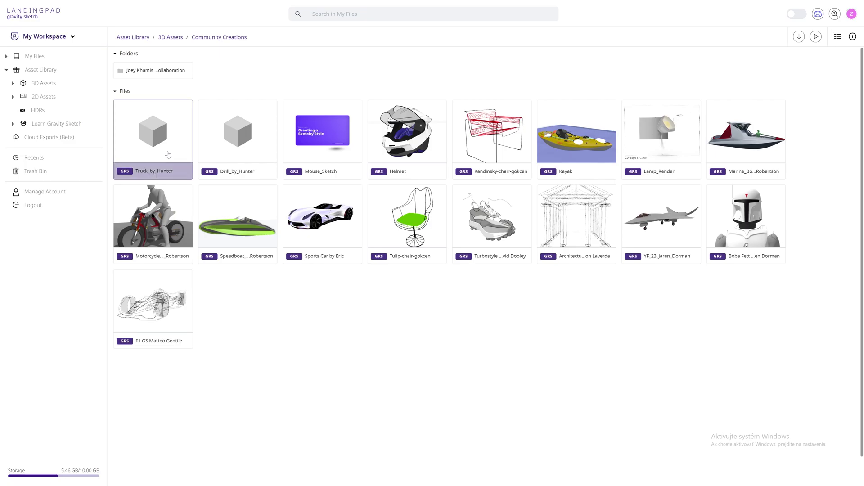
pyautogui.rightClick(168, 154)
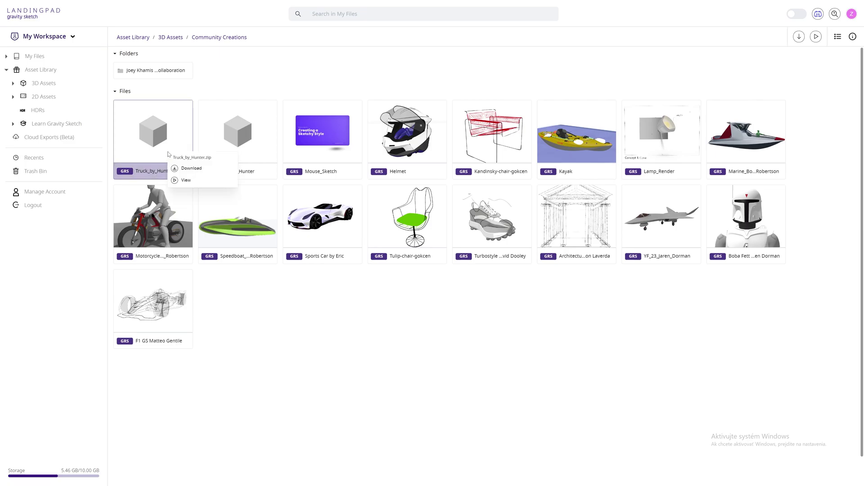
pyautogui.click(185, 180)
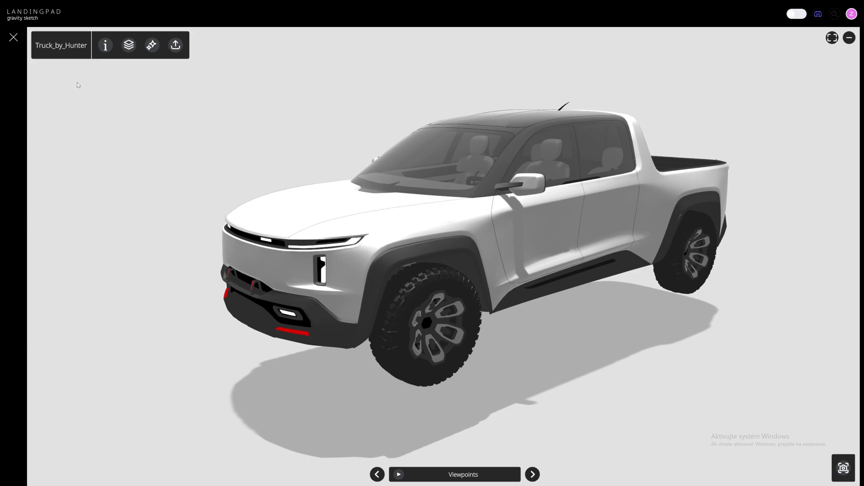
# Hide the Sketch layer's Linework Interior and Linework Exterior sublayers
pyautogui.click(128, 45)
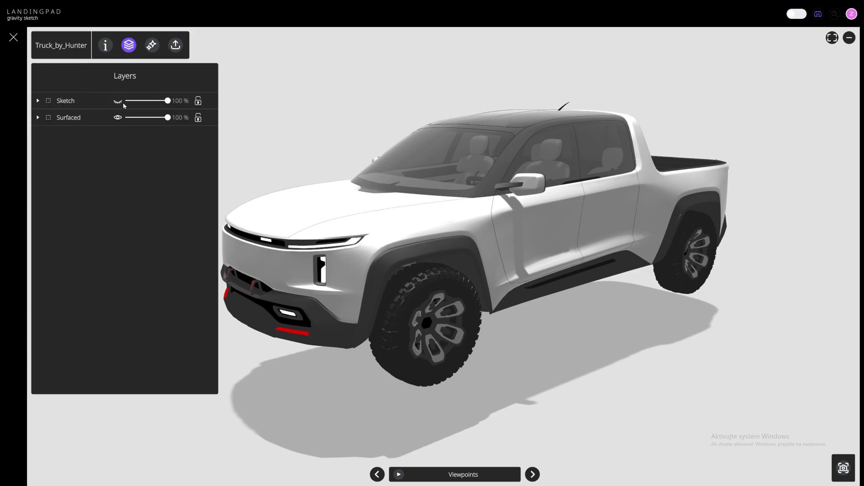
pyautogui.click(38, 101)
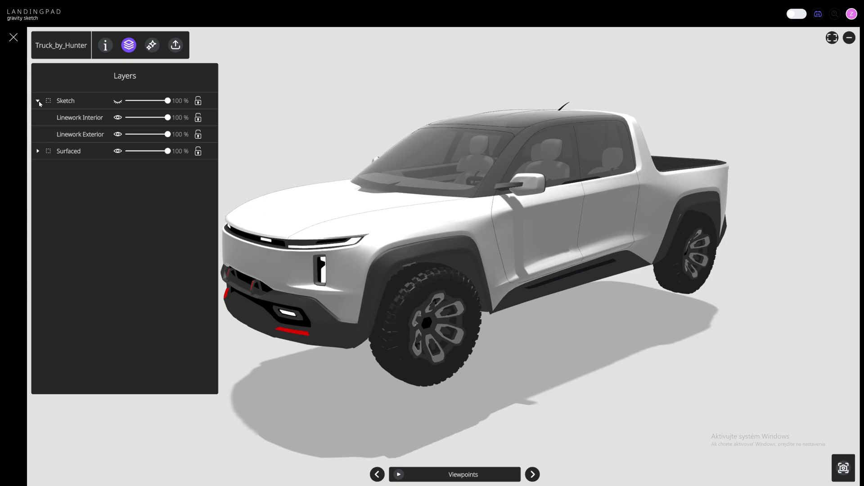
pyautogui.click(118, 118)
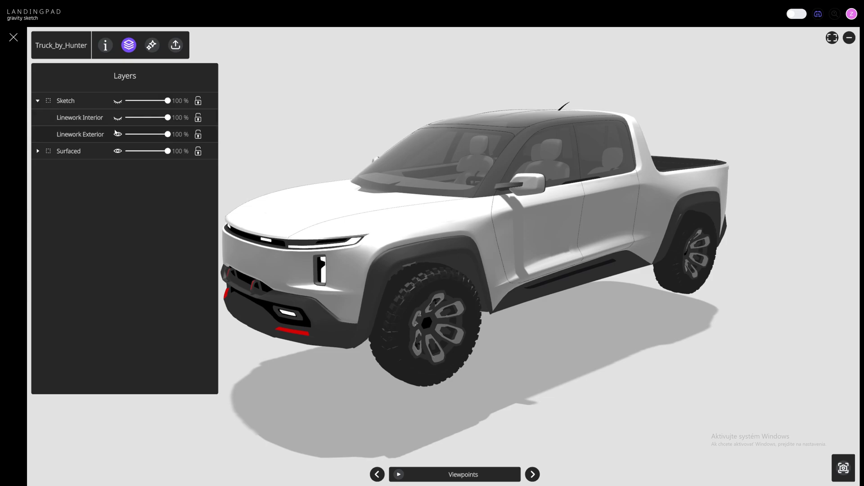
pyautogui.click(117, 134)
pyautogui.click(37, 101)
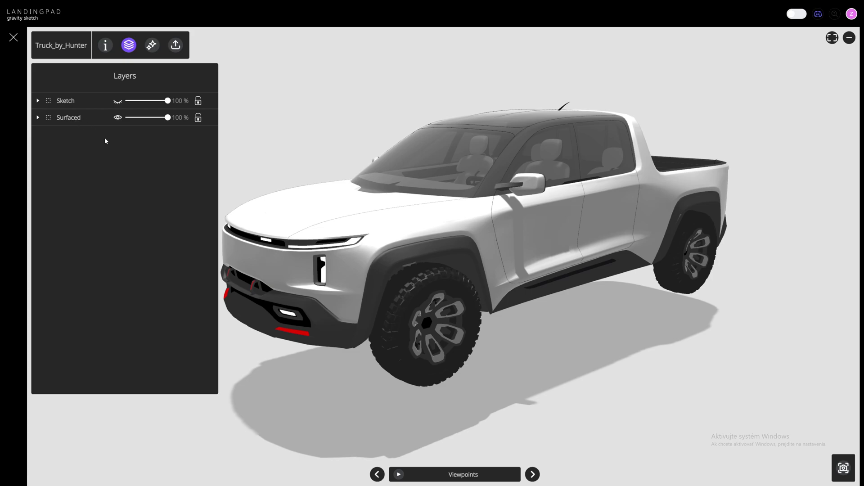
# Export the truck to the cloud as FBX file 'HunterSUV' using the Blender modelling preset
pyautogui.click(175, 46)
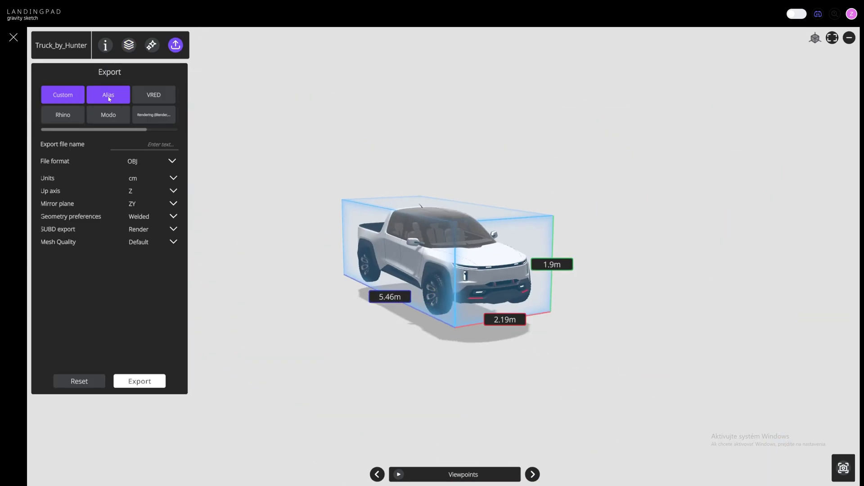
pyautogui.moveTo(111, 130); pyautogui.dragTo(141, 131)
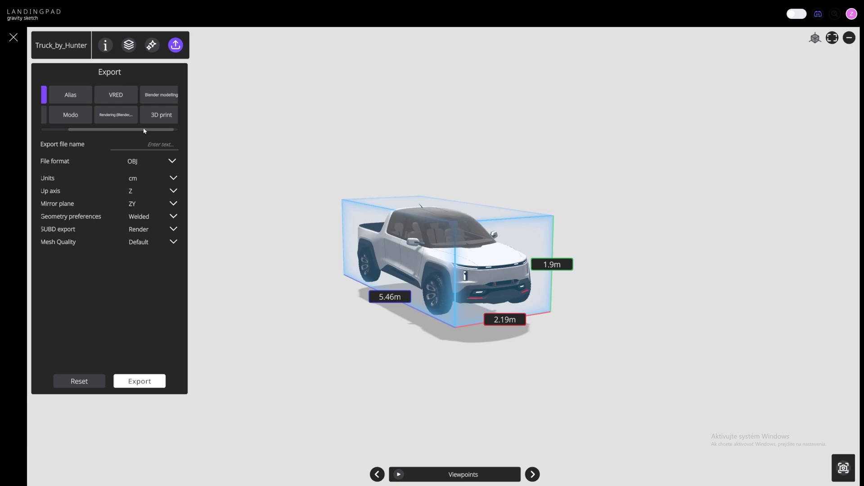
pyautogui.click(149, 94)
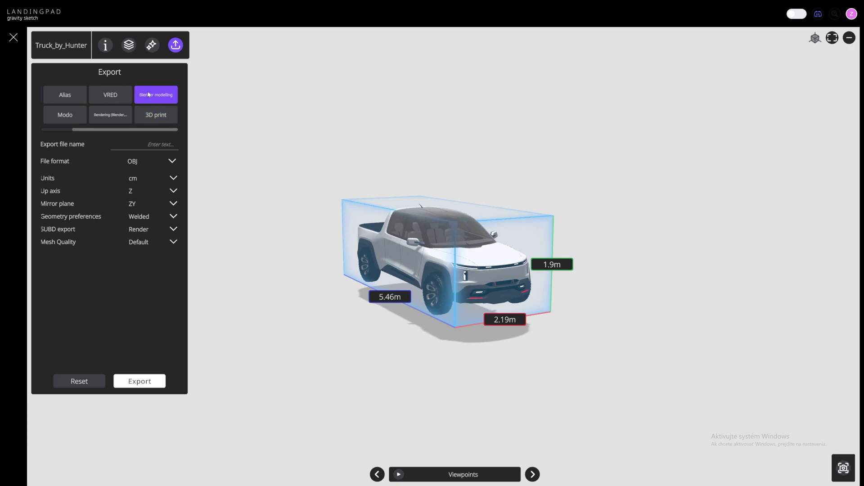
pyautogui.click(152, 145)
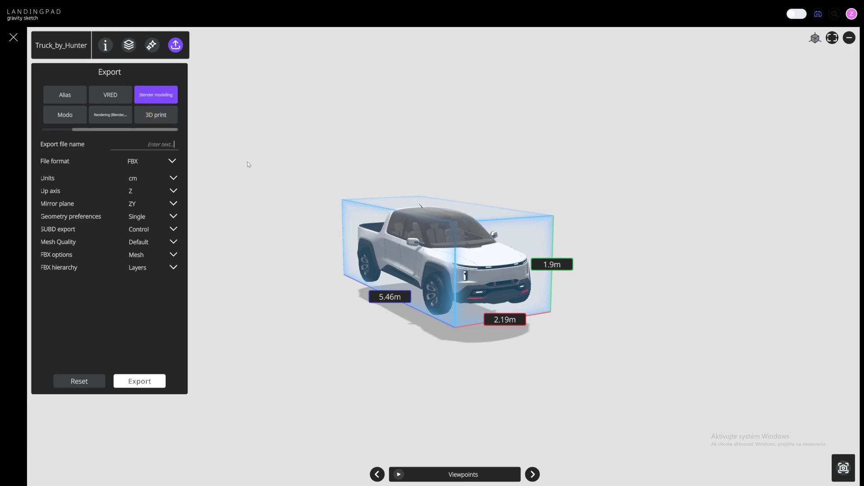
pyautogui.write('HunterSU')
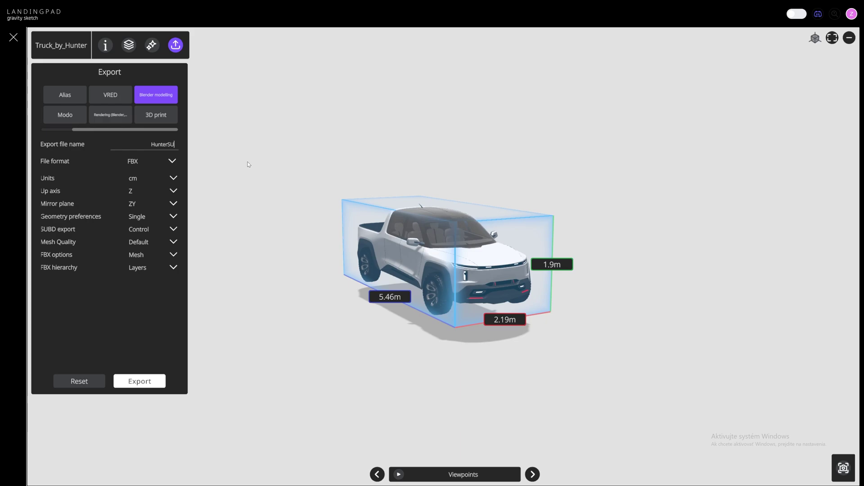
pyautogui.write('V')
pyautogui.click(143, 387)
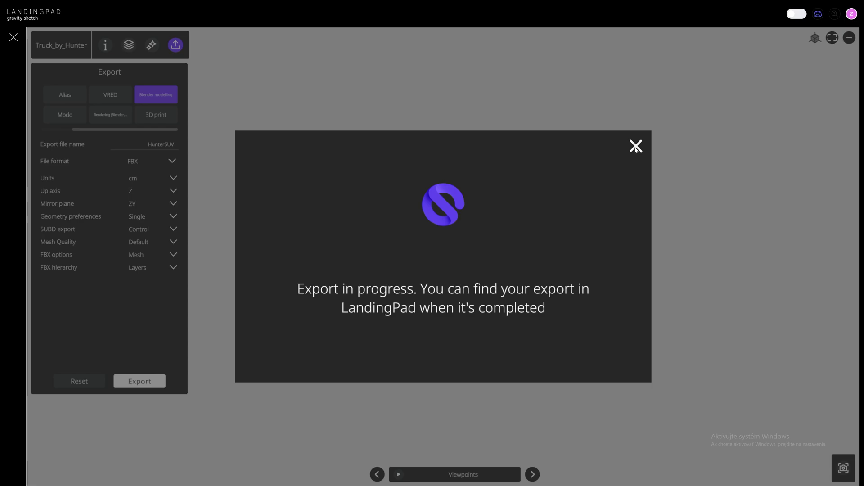
pyautogui.click(635, 147)
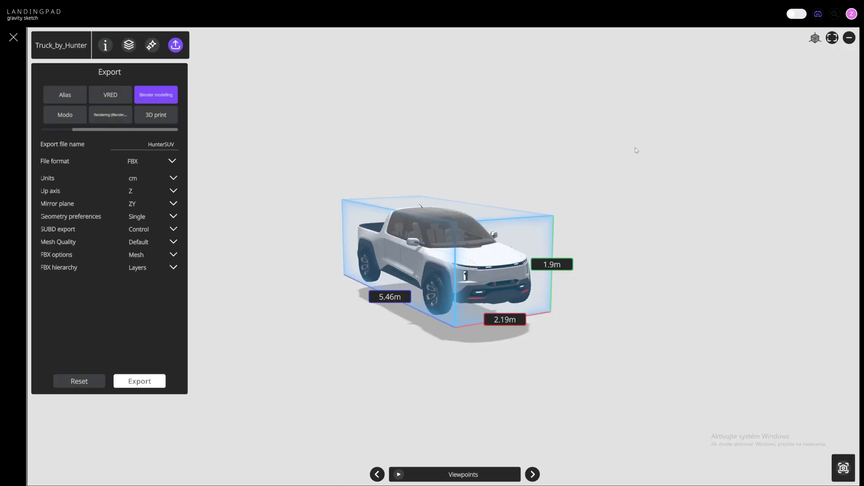
# Download HunterSUV.fbx from the Cloud Exports (Beta) list to the computer
pyautogui.click(11, 39)
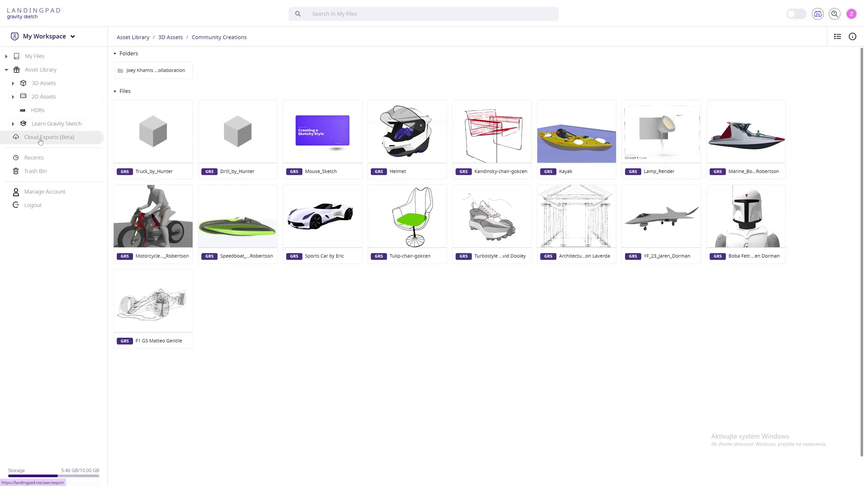
pyautogui.click(39, 142)
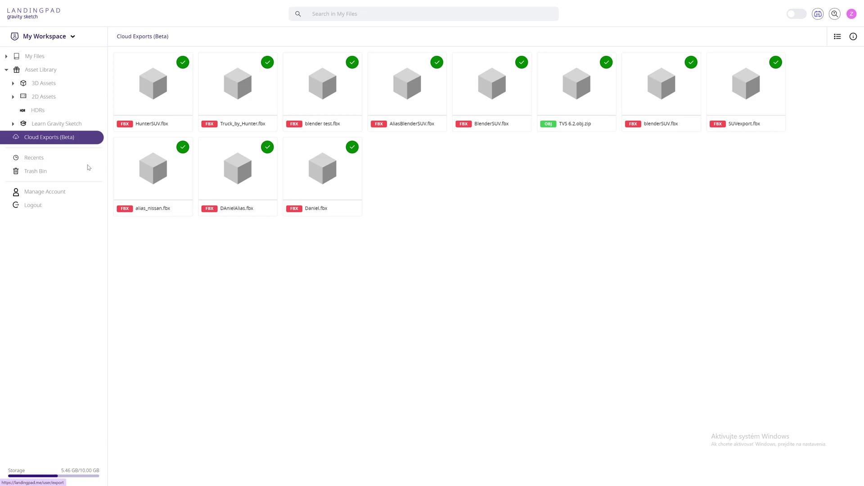
pyautogui.click(159, 98)
pyautogui.rightClick(167, 87)
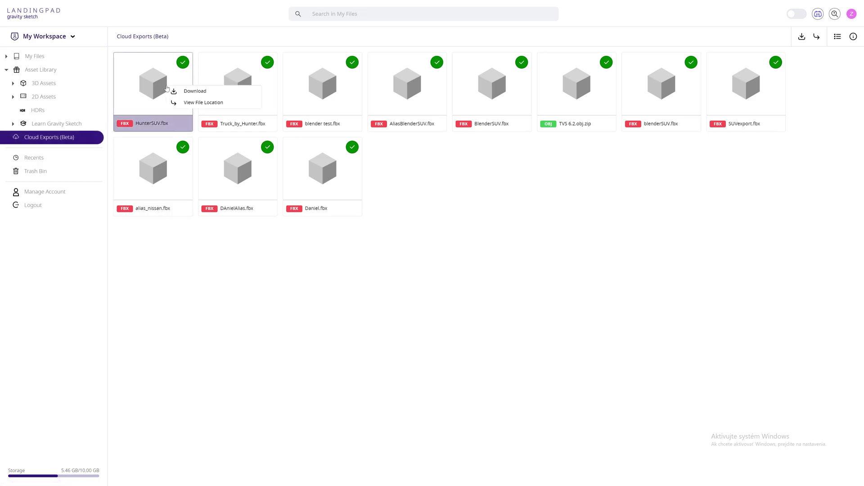
pyautogui.click(194, 91)
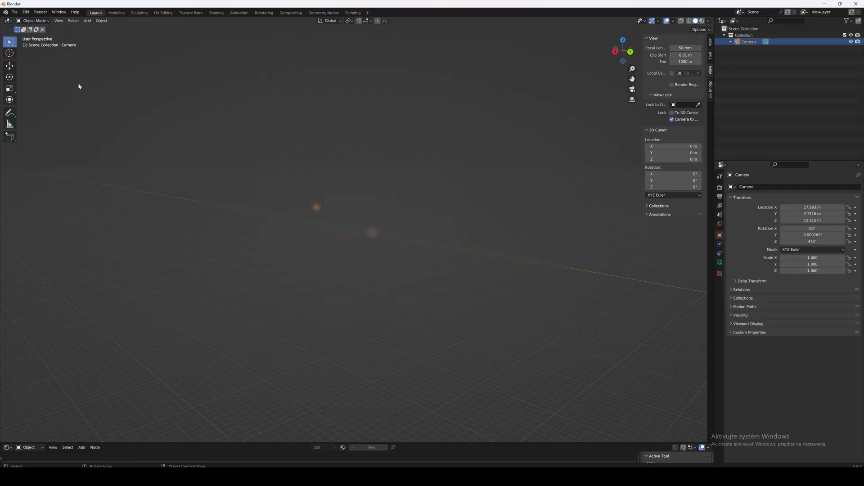
# Import the downloaded HunterSUV FBX from Downloads into Blender's empty scene
pyautogui.click(14, 13)
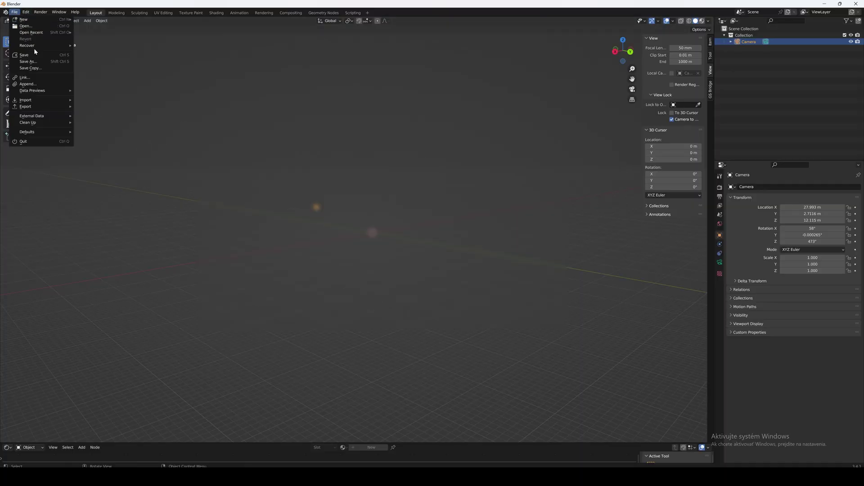
pyautogui.moveTo(39, 99)
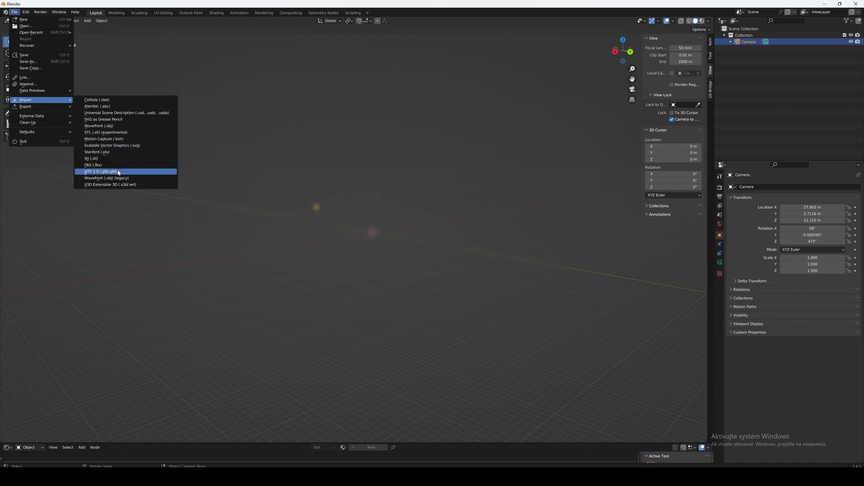
pyautogui.click(112, 164)
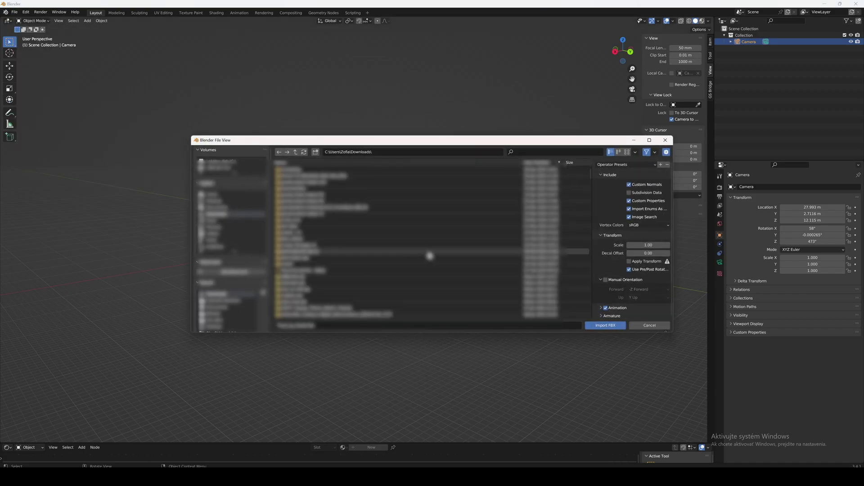
pyautogui.scroll(-5, 414, 256)
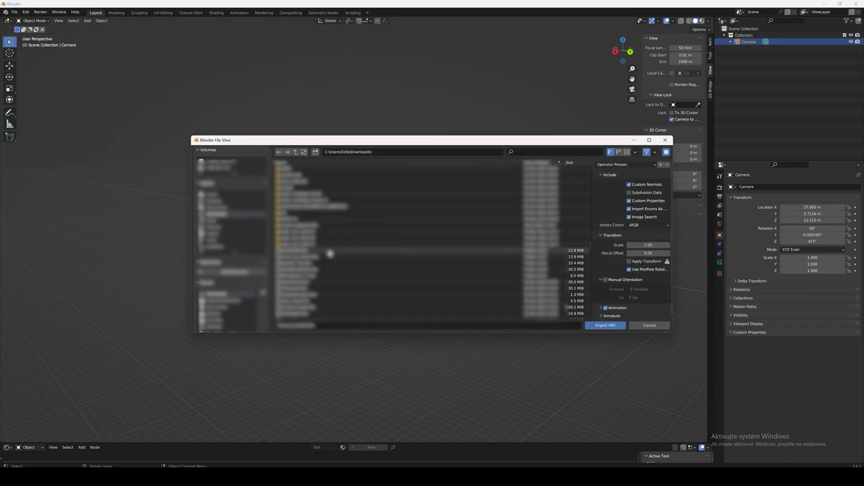
pyautogui.click(330, 252)
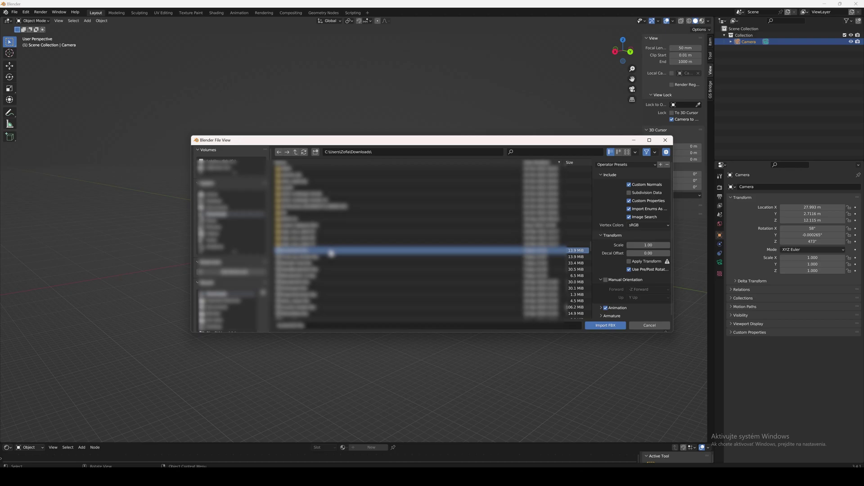
pyautogui.click(605, 325)
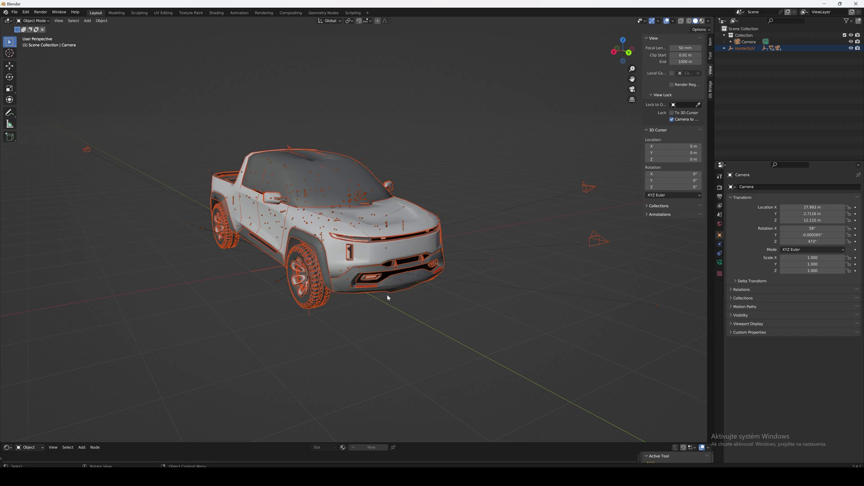
# Set the imported truck's origin to the 3D cursor
pyautogui.moveTo(400, 315)
pyautogui.mouseDown(button='middle')
pyautogui.moveTo(383, 309)
pyautogui.moveTo(413, 306)
pyautogui.moveTo(396, 313)
pyautogui.mouseUp(button='middle')
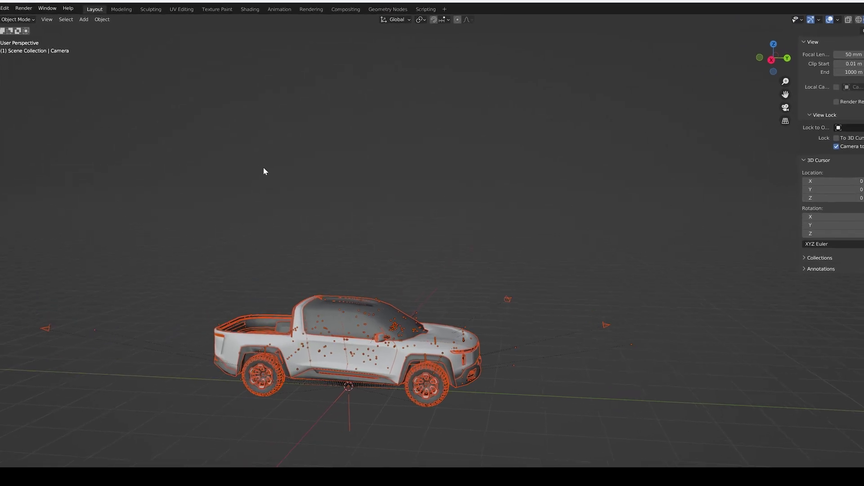
pyautogui.click(99, 17)
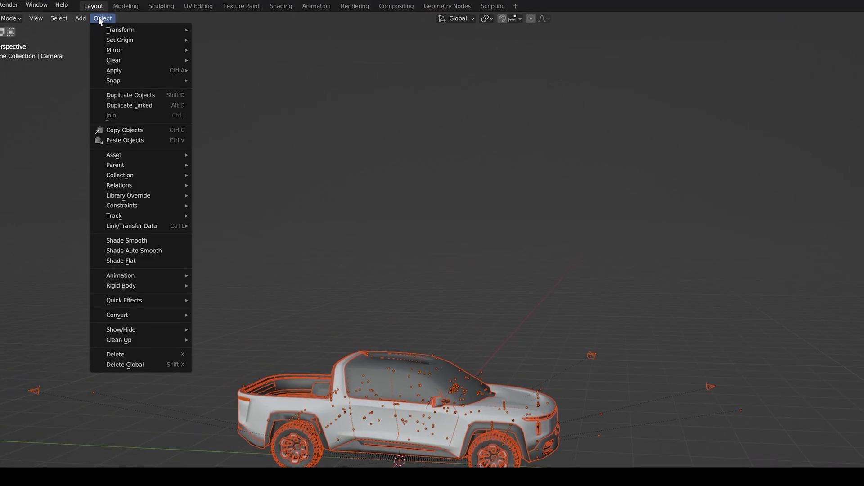
pyautogui.moveTo(116, 40)
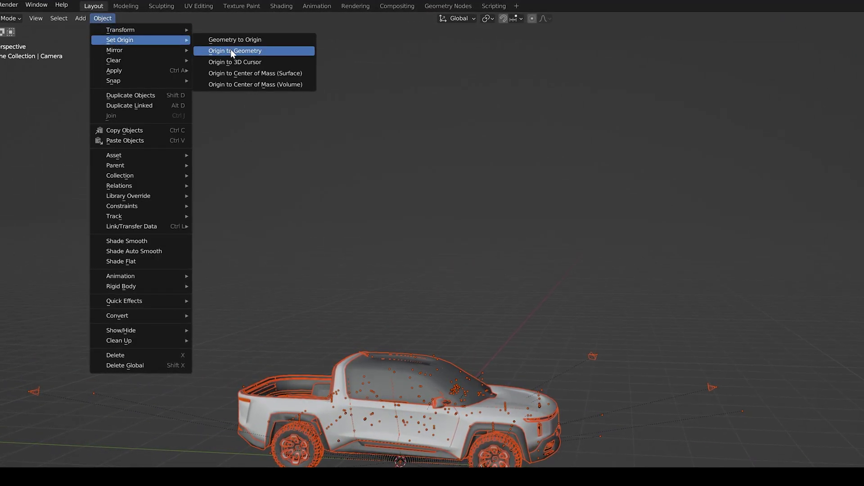
pyautogui.click(237, 61)
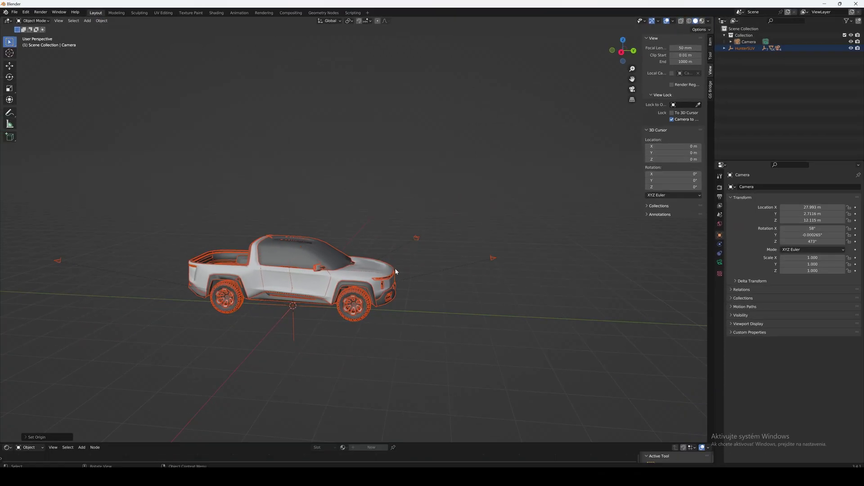
# Frame the truck from the front and select its body mesh s.2083
pyautogui.moveTo(395, 268); pyautogui.dragTo(341, 290, button='middle')
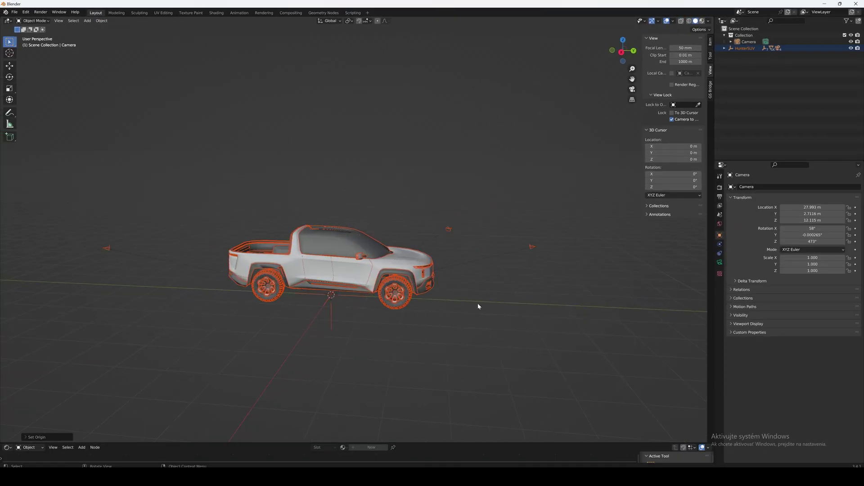
pyautogui.moveTo(478, 306); pyautogui.dragTo(402, 310, button='middle')
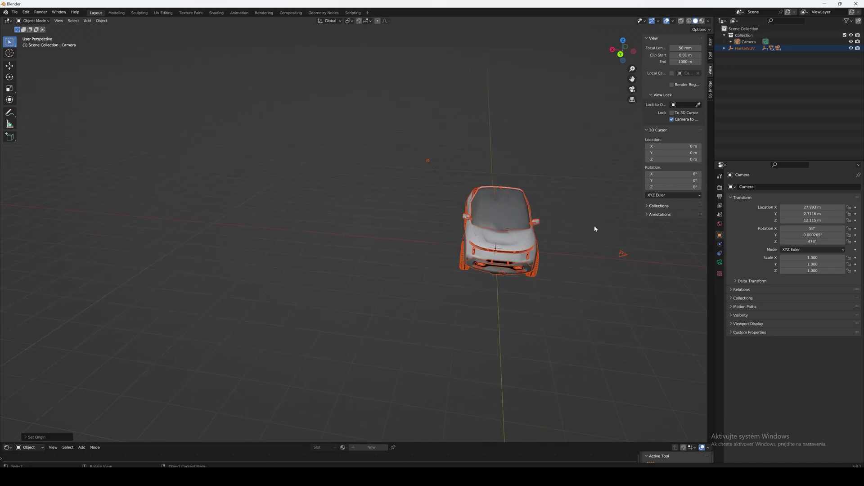
pyautogui.scroll(4, 595, 229)
pyautogui.moveTo(579, 234); pyautogui.dragTo(508, 291, button='middle')
pyautogui.scroll(-2, 424, 290)
pyautogui.scroll(3, 511, 292)
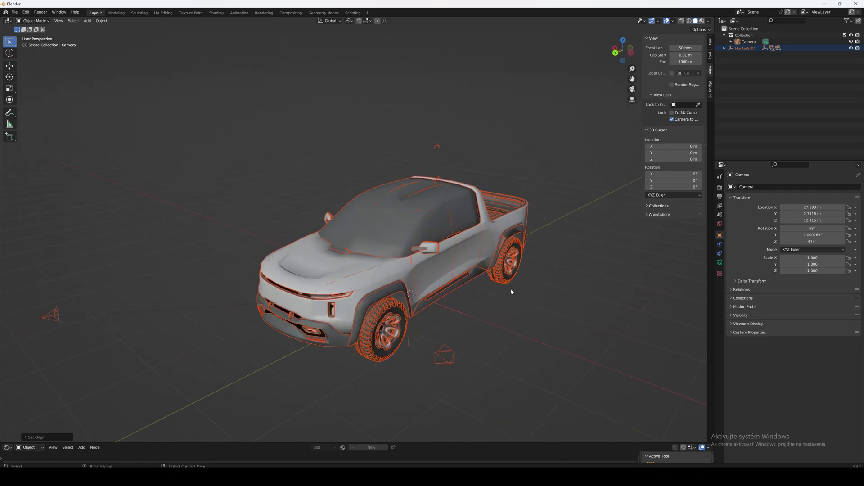
pyautogui.click(375, 277)
# Enter Edit Mode on the body in orthographic front view with wireframe see-through shading
pyautogui.scroll(2, 347, 299)
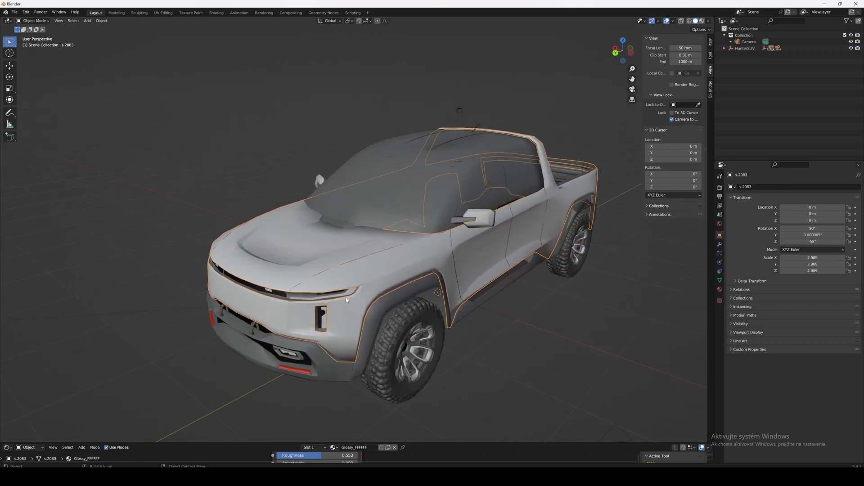
pyautogui.press('Tab')
pyautogui.scroll(-3, 249, 297)
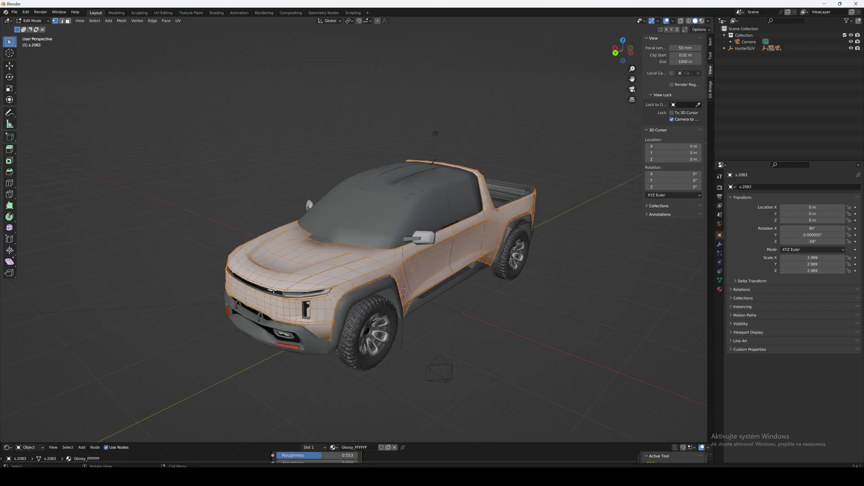
pyautogui.press('KP_1')
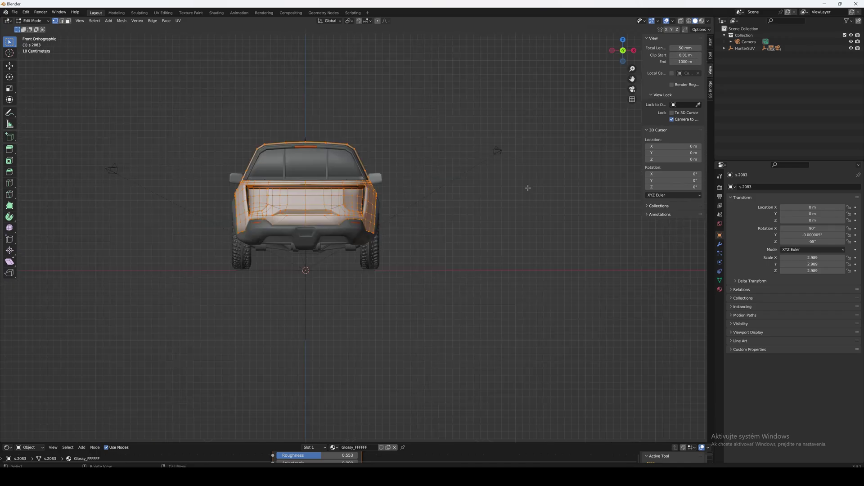
pyautogui.click(688, 21)
pyautogui.scroll(2, 411, 182)
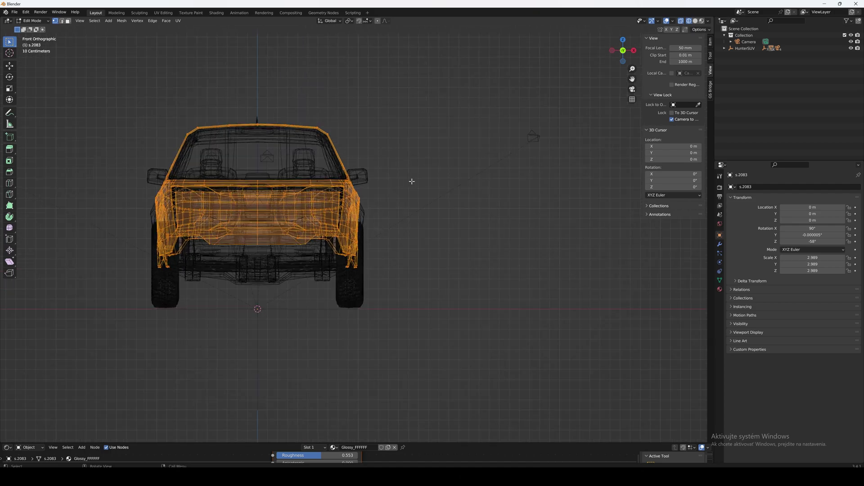
# Box-select one half's vertices, delete them, and return to solid shading
pyautogui.moveTo(508, 57); pyautogui.dragTo(335, 367)
pyautogui.moveTo(270, 390); pyautogui.dragTo(272, 390)
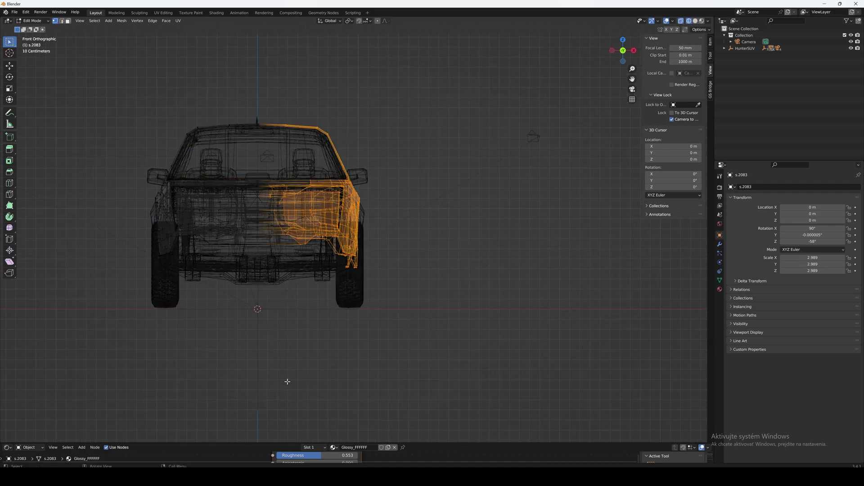
pyautogui.press('x')
pyautogui.click(288, 383)
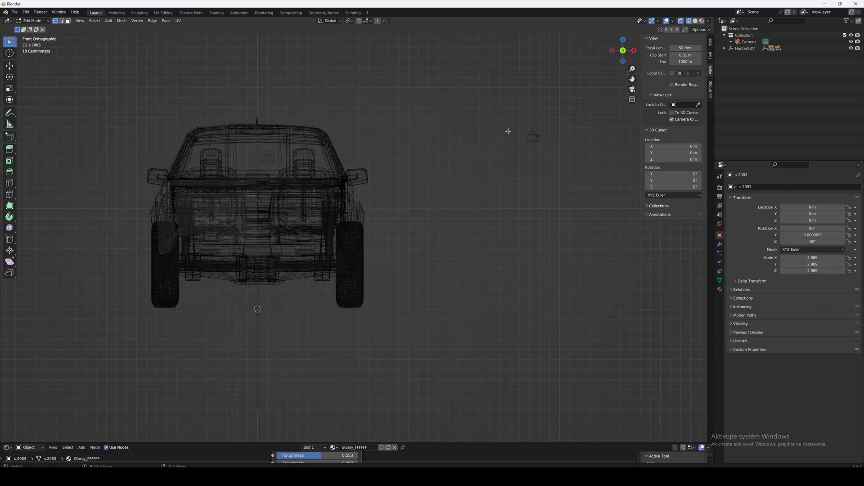
pyautogui.click(696, 21)
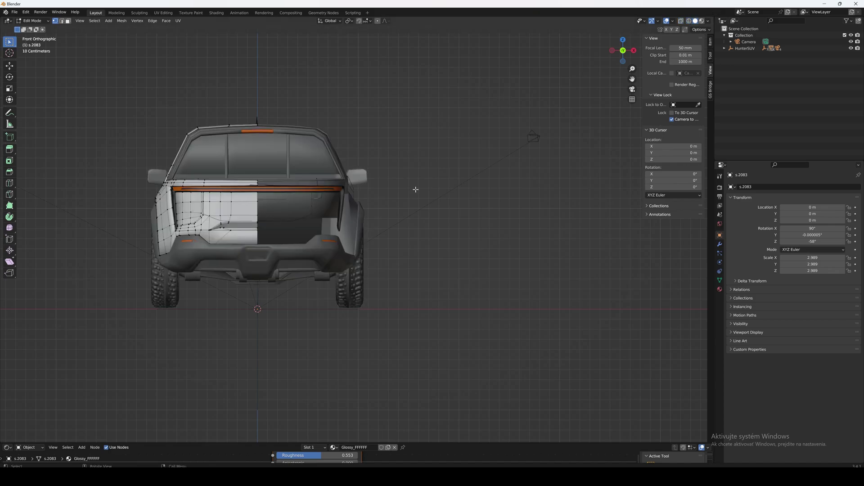
pyautogui.scroll(-1, 387, 205)
pyautogui.moveTo(388, 205)
pyautogui.mouseDown(button='middle')
pyautogui.moveTo(526, 216)
pyautogui.moveTo(486, 209)
pyautogui.mouseUp(button='middle')
pyautogui.scroll(4, 526, 216)
pyautogui.scroll(-5, 526, 216)
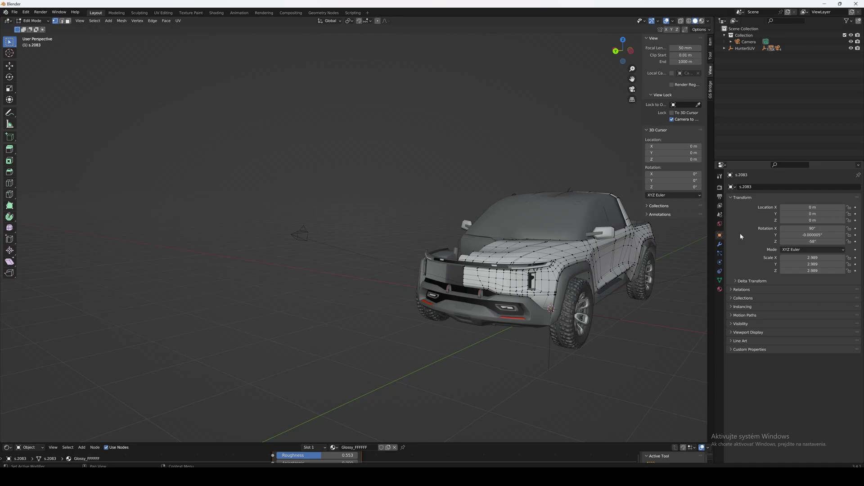
# Add a Mirror modifier to s.2083 with Interior Surfaced as the mirror object
pyautogui.click(720, 246)
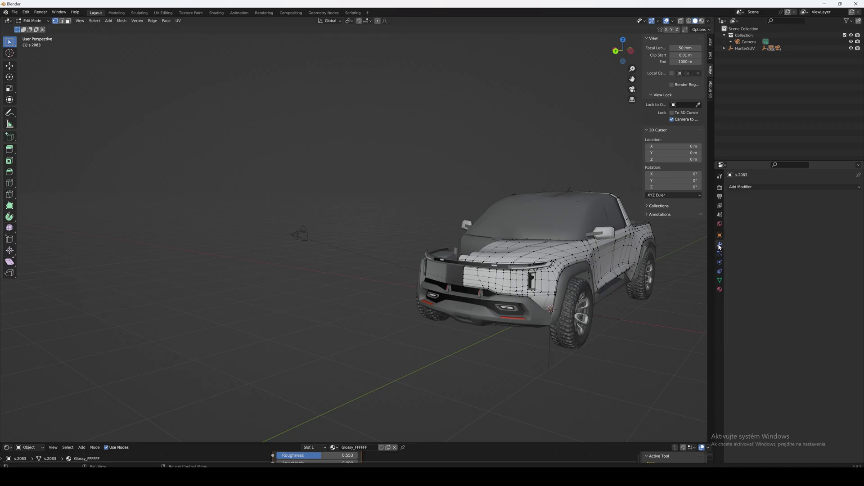
pyautogui.click(754, 186)
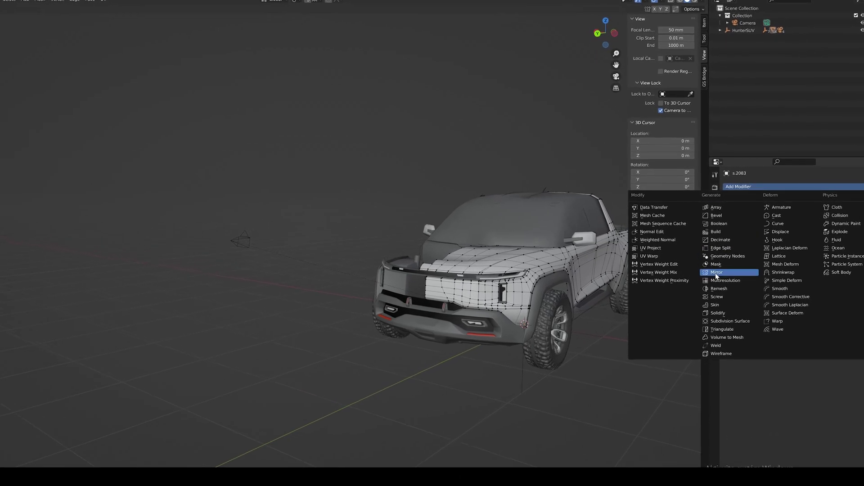
pyautogui.click(717, 273)
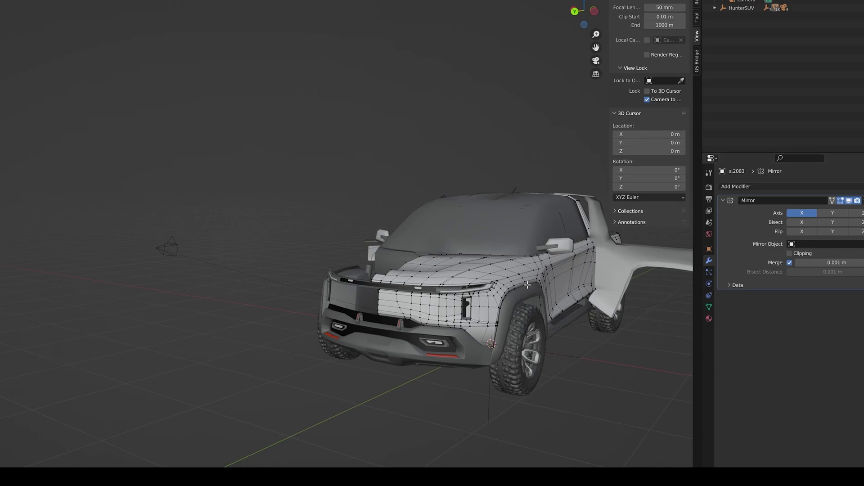
pyautogui.scroll(-2, 527, 284)
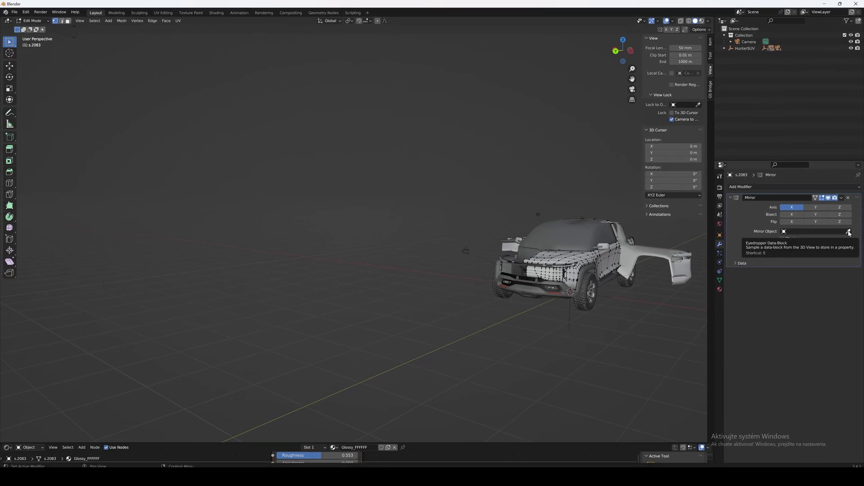
pyautogui.click(849, 232)
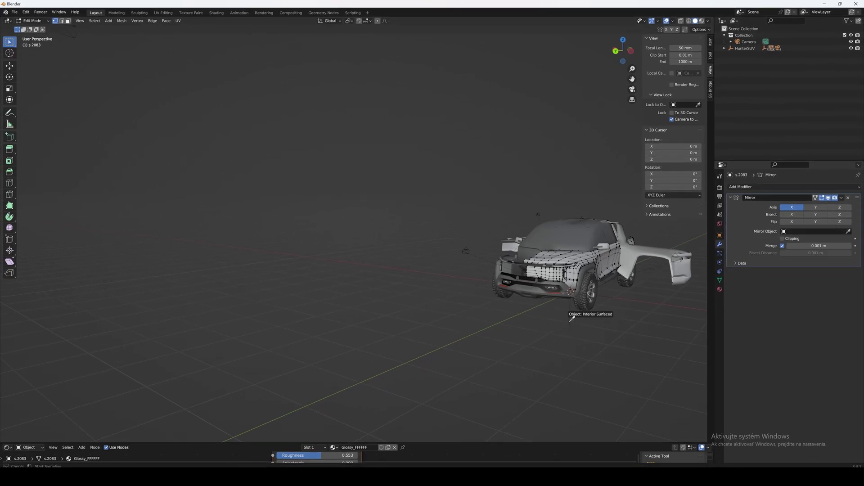
pyautogui.click(571, 319)
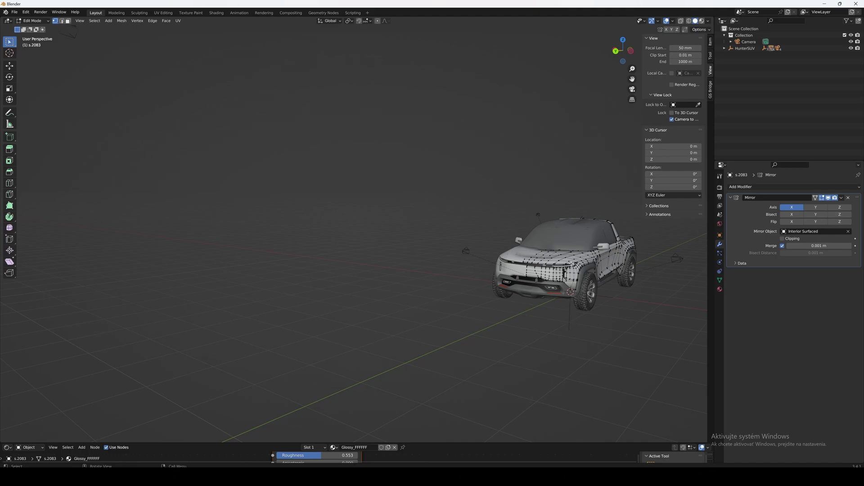
pyautogui.scroll(2, 463, 297)
# Add a Catmull-Clark Subdivision Surface modifier after Mirror, viewport levels 3, render 2
pyautogui.scroll(-4, 463, 297)
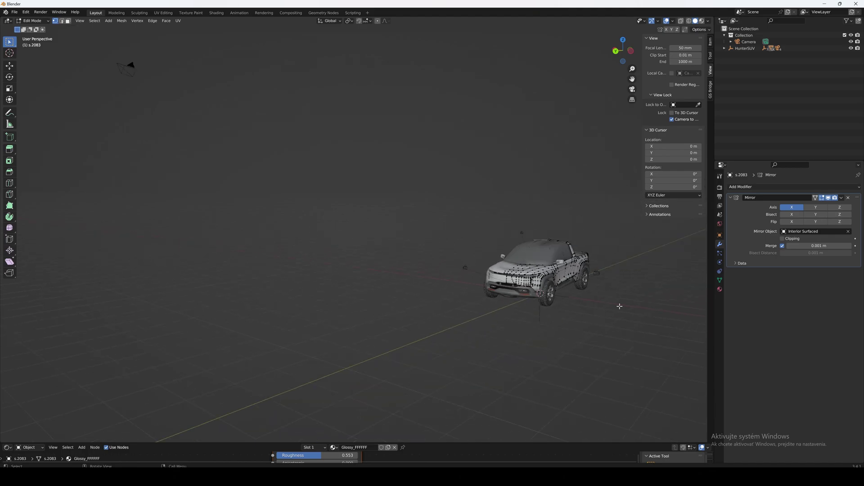
pyautogui.scroll(2, 627, 297)
pyautogui.scroll(4, 573, 283)
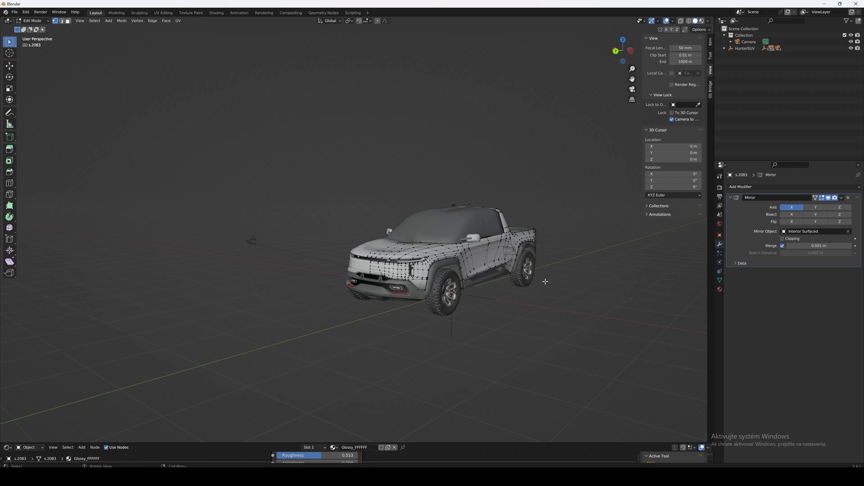
pyautogui.moveTo(546, 281); pyautogui.dragTo(612, 266, button='middle')
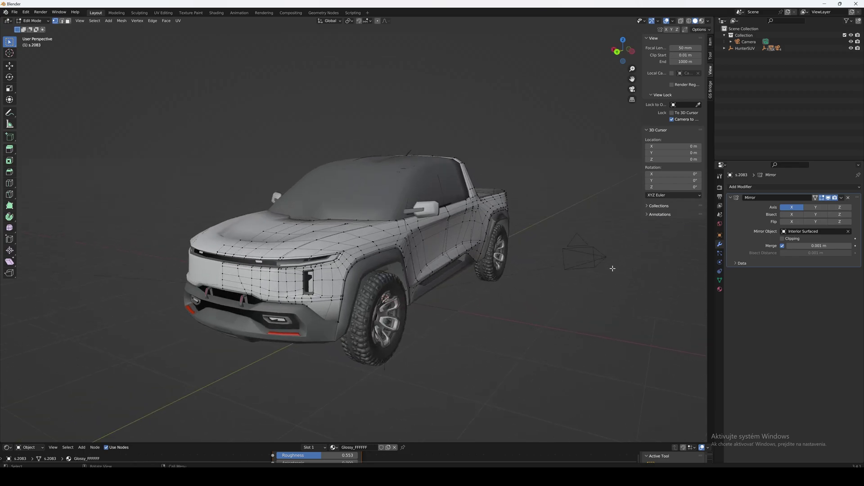
pyautogui.click(766, 188)
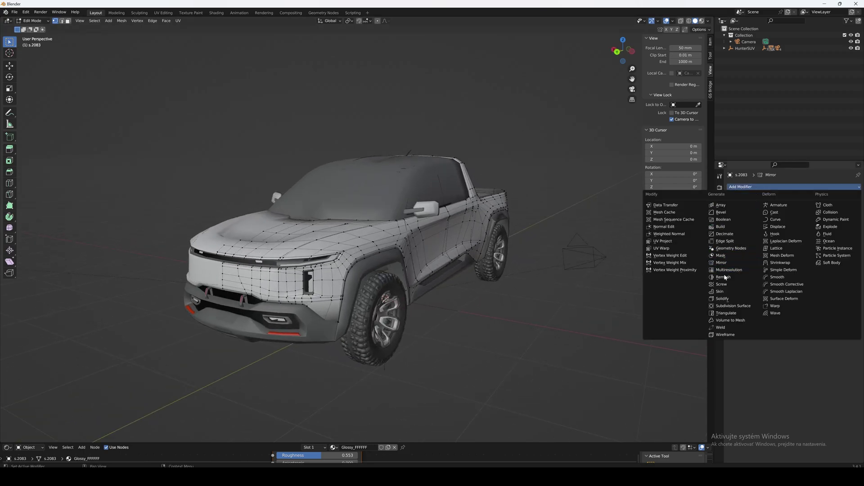
pyautogui.click(723, 306)
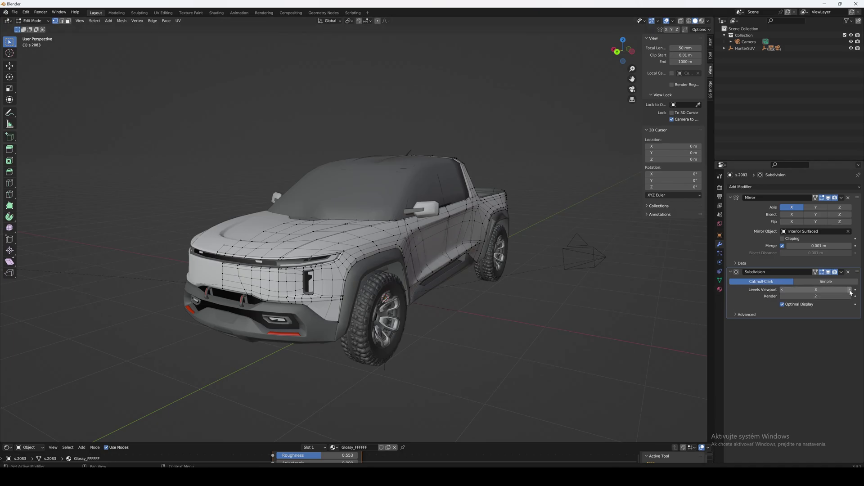
# Leave Edit Mode and orbit to preview the smoothly subdivided truck body
pyautogui.press('Tab')
pyautogui.scroll(3, 353, 288)
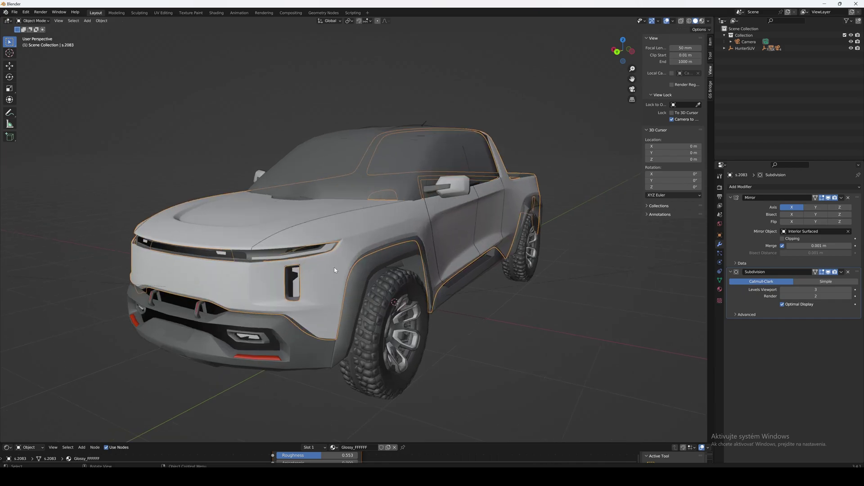
pyautogui.moveTo(353, 288); pyautogui.dragTo(330, 278, button='middle')
pyautogui.scroll(1, 346, 250)
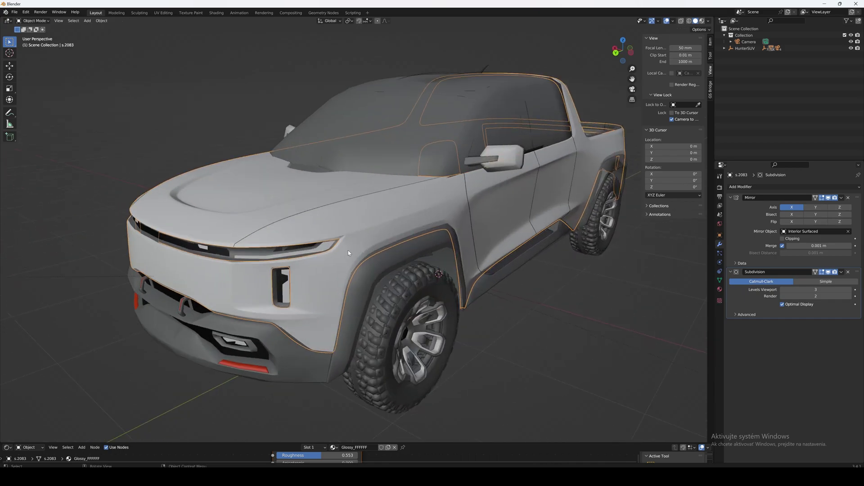
pyautogui.scroll(2, 348, 250)
# Back in Edit Mode, select one body vertex and move it along global X
pyautogui.press('Tab')
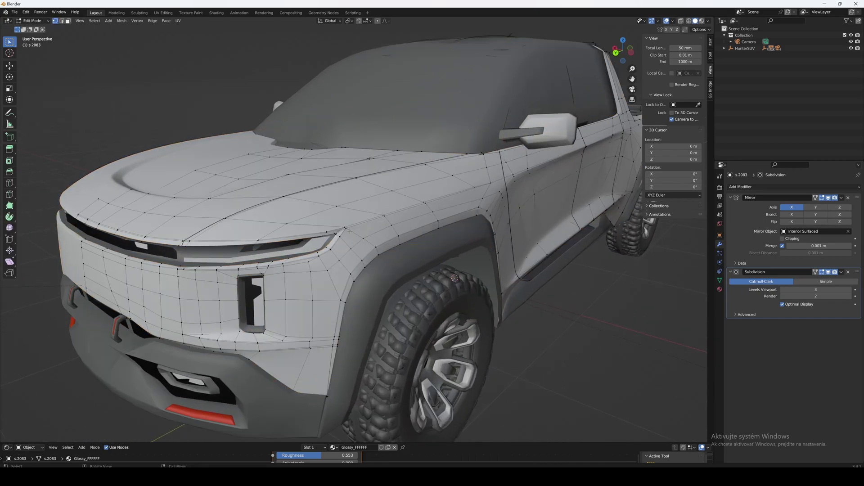
pyautogui.moveTo(289, 223); pyautogui.dragTo(272, 233, button='middle')
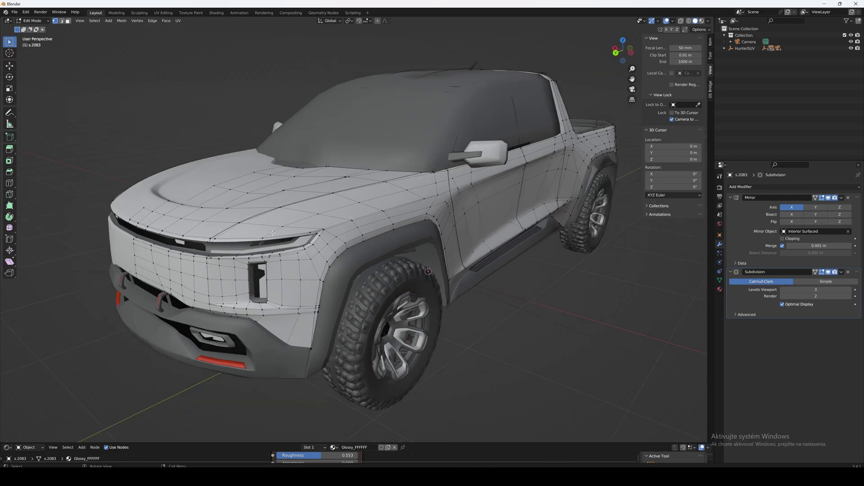
pyautogui.keyDown('shift'); pyautogui.click(353, 221); pyautogui.keyUp('shift')
pyautogui.scroll(-2, 370, 231)
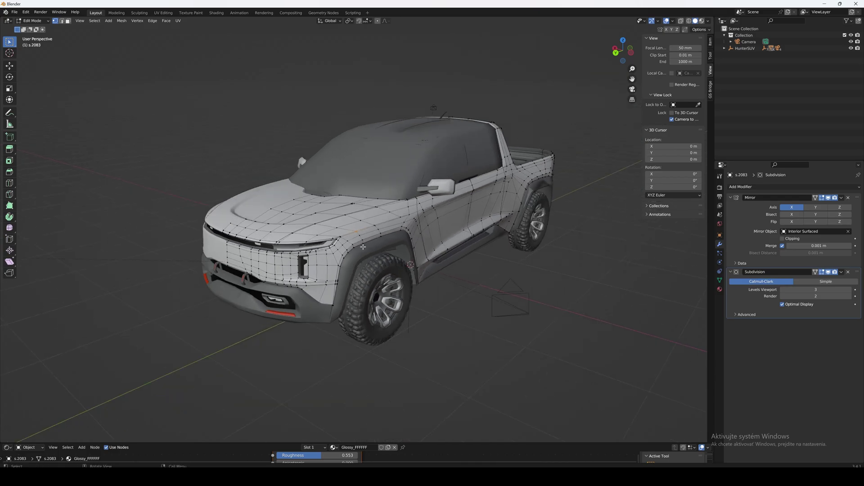
pyautogui.press('g')
pyautogui.press('x')
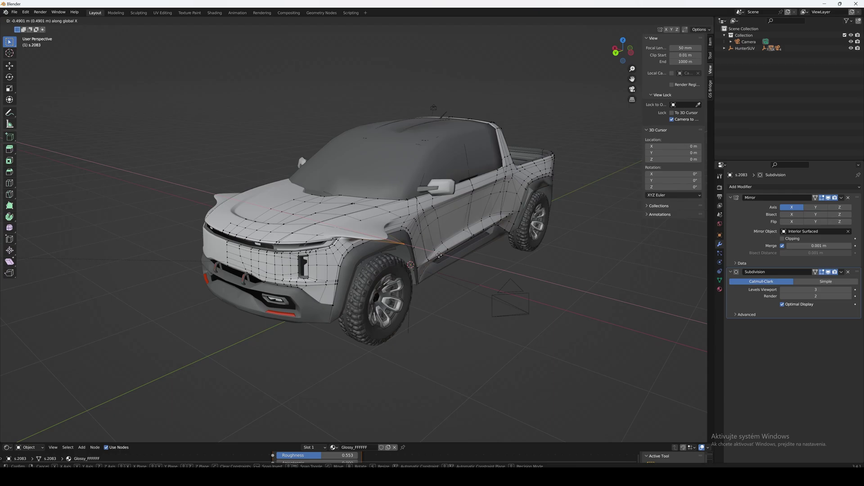